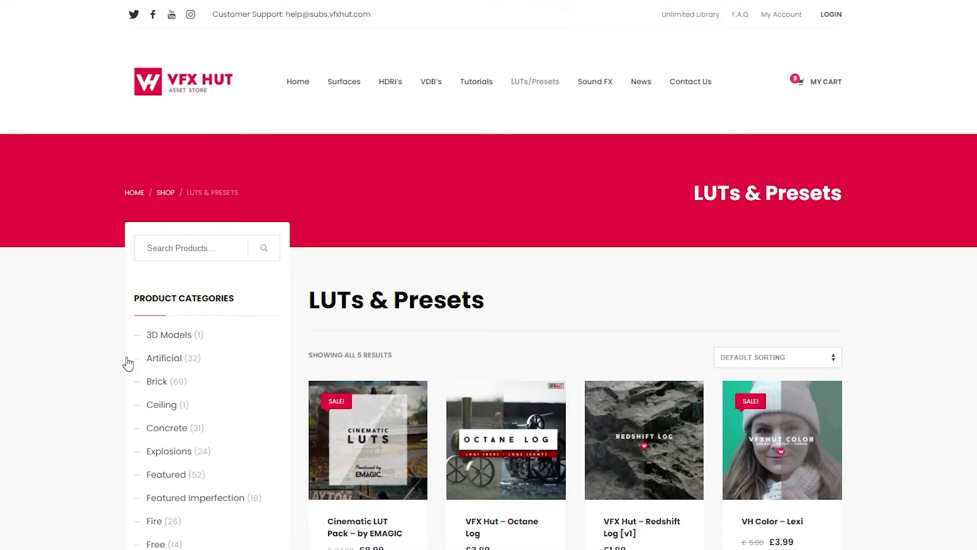
pyautogui.scroll(-1, 929, 431)
pyautogui.scroll(-3, 927, 430)
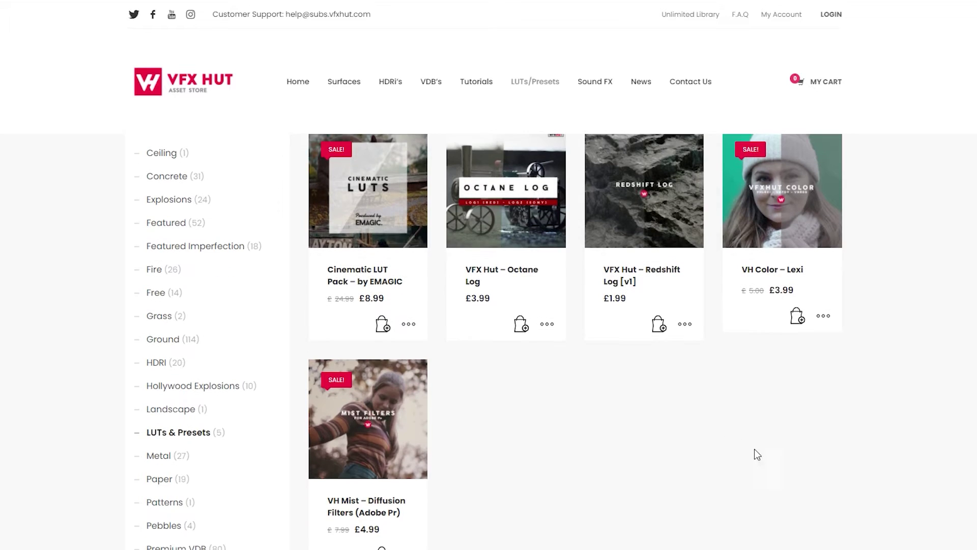
pyautogui.scroll(3, 514, 314)
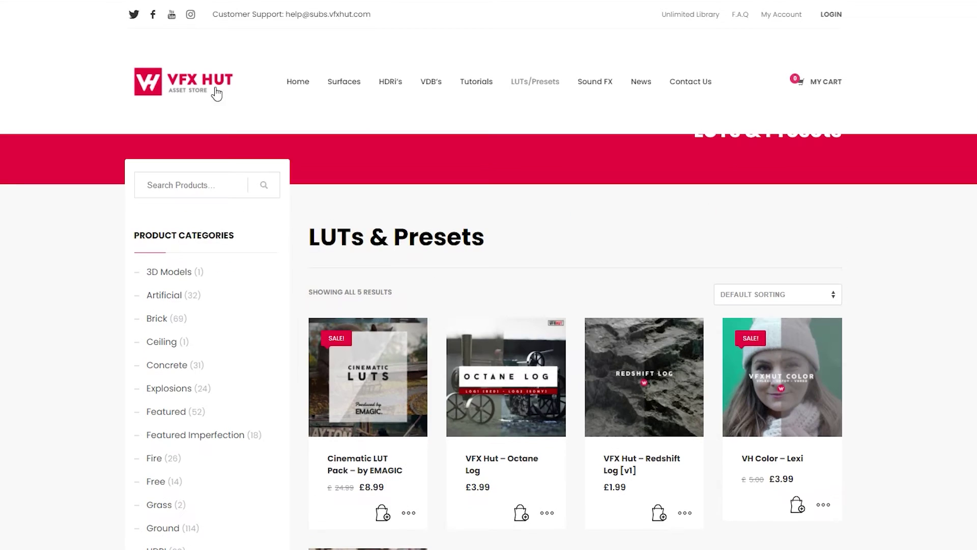
pyautogui.scroll(-2, 477, 293)
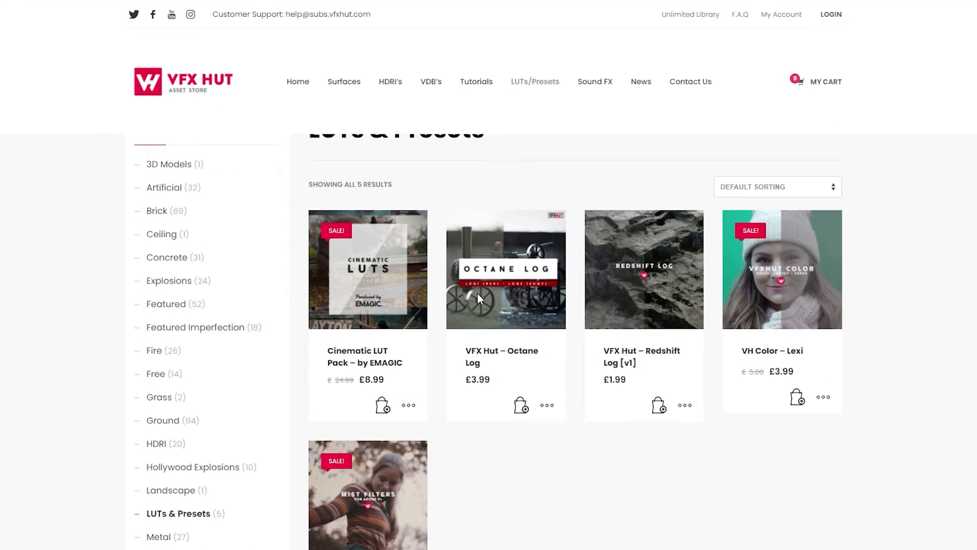
pyautogui.scroll(-3, 365, 499)
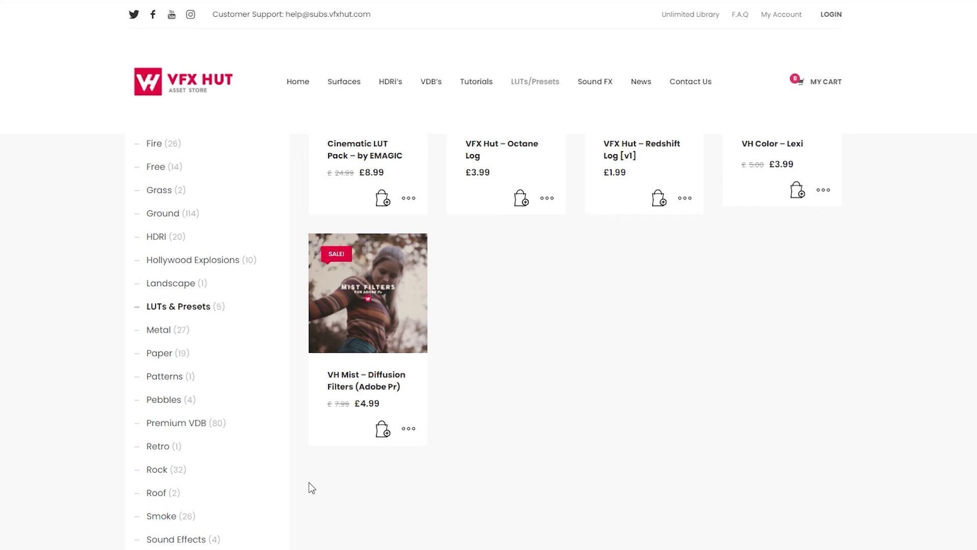
# - View the VH Mist – Diffusion Filters product page, then minimize Chrome to return to Premiere Pro
pyautogui.click(366, 293)
pyautogui.scroll(-4, 393, 263)
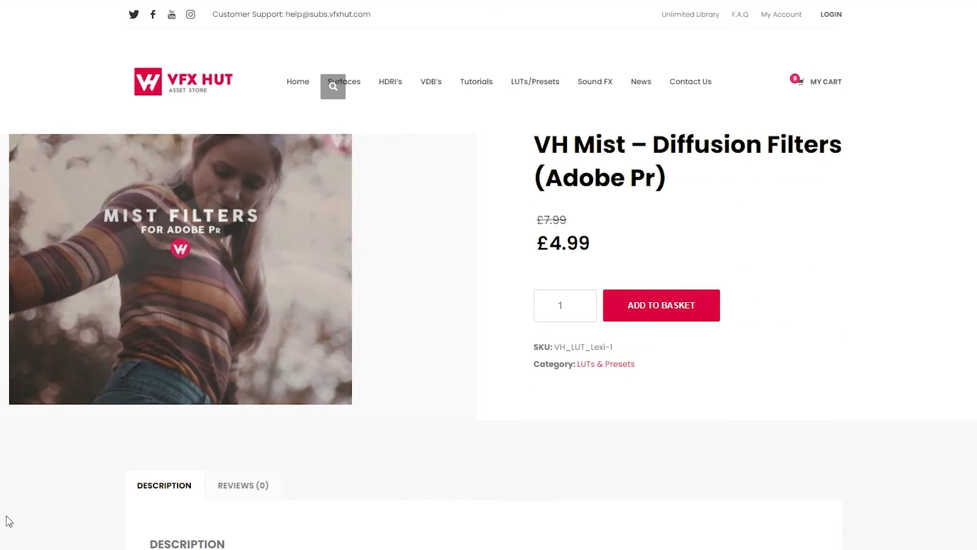
pyautogui.scroll(4, 417, 508)
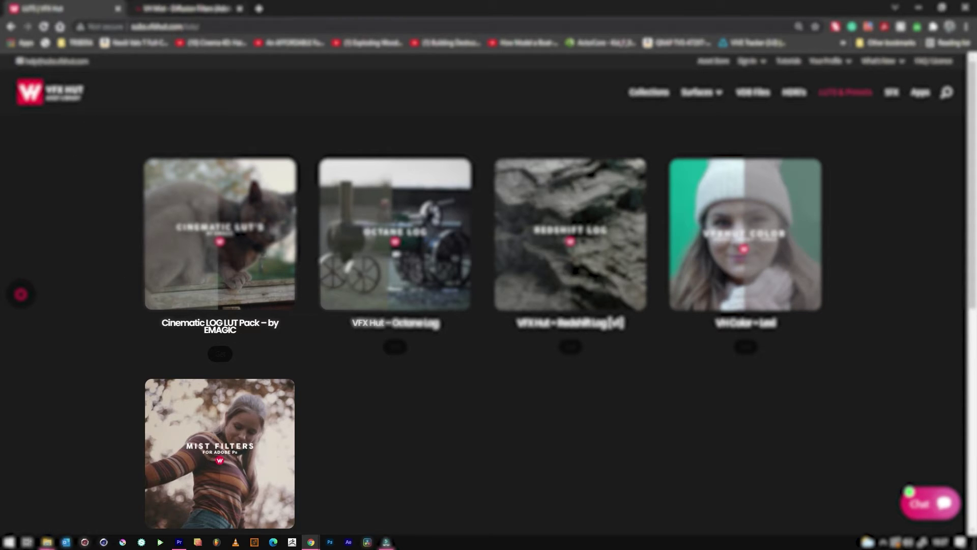
pyautogui.click(918, 8)
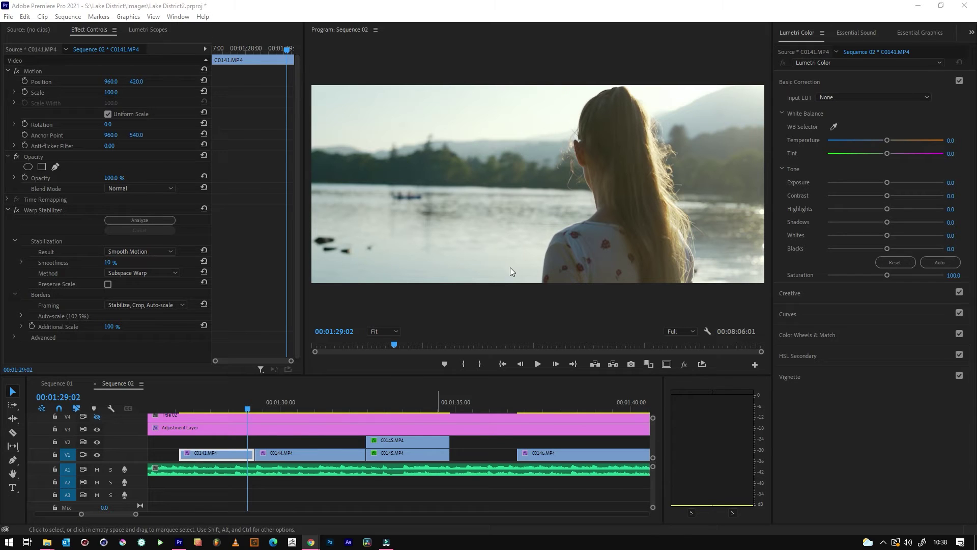
# - Bring Premiere Pro forward, open the Effects panel and expand its Presets folder
pyautogui.hotkey('alt', 'Tab')
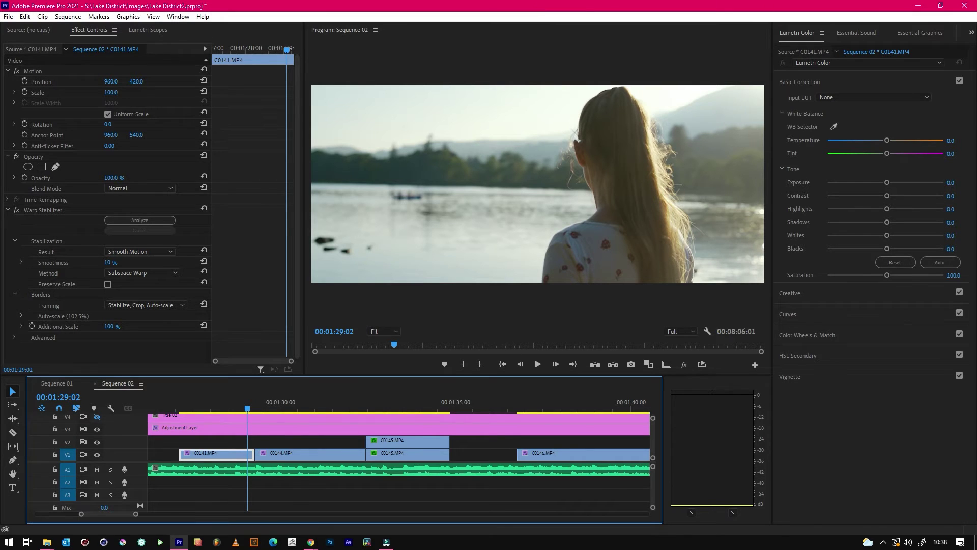
pyautogui.hotkey('shift', '7')
pyautogui.click(249, 442)
pyautogui.click(229, 453)
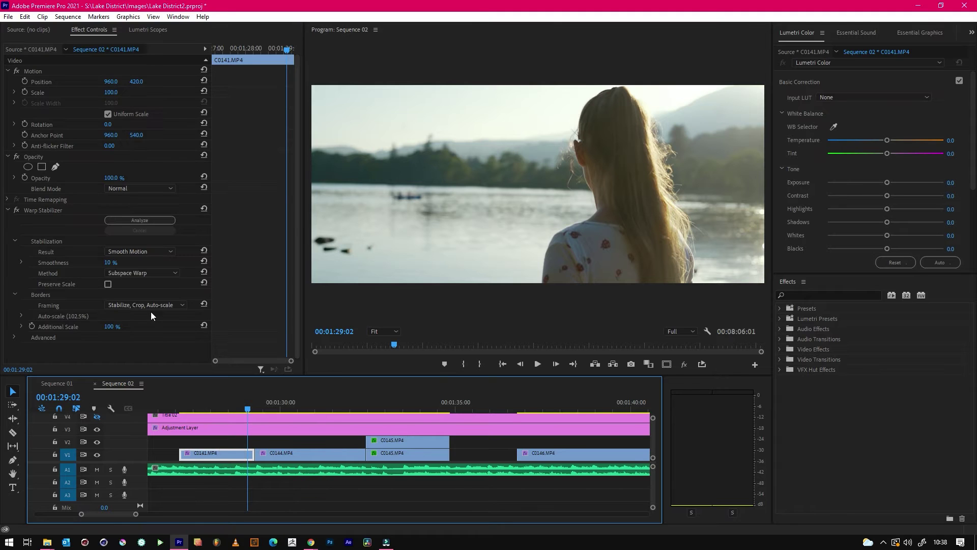
pyautogui.click(780, 309)
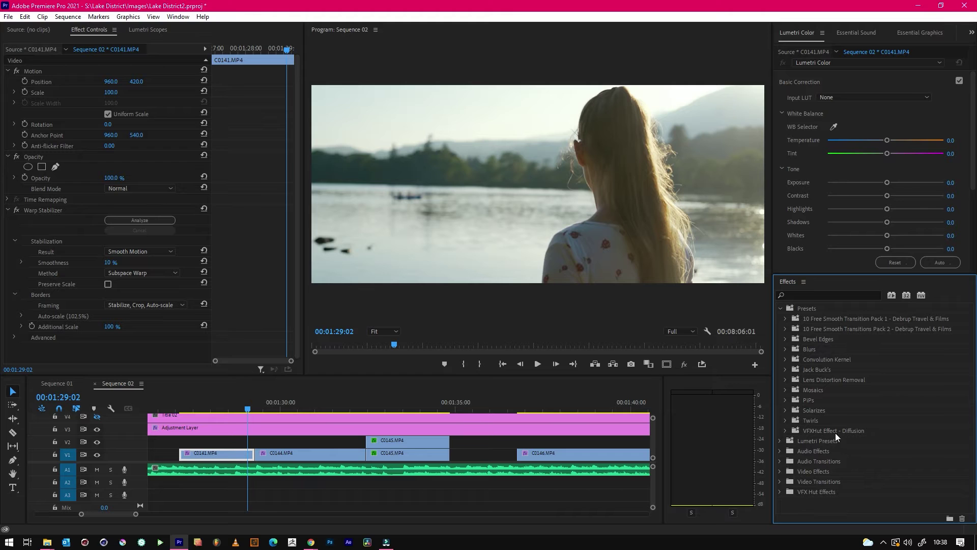
# - Expand VFXHut Effect - Diffusion and browse the Diffusion 1/8, 1/2 and 1/2 [Match Exposure] presets
pyautogui.click(787, 430)
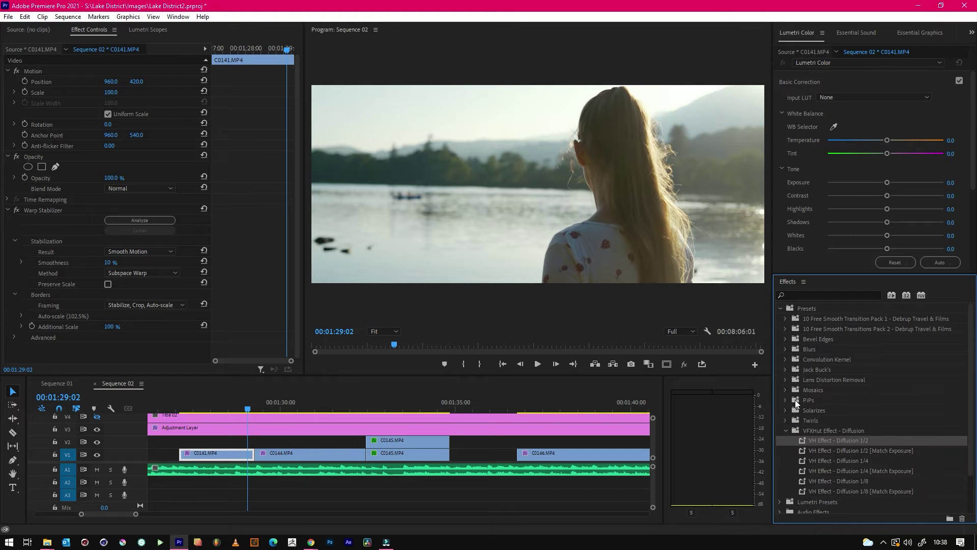
pyautogui.scroll(-1, 840, 436)
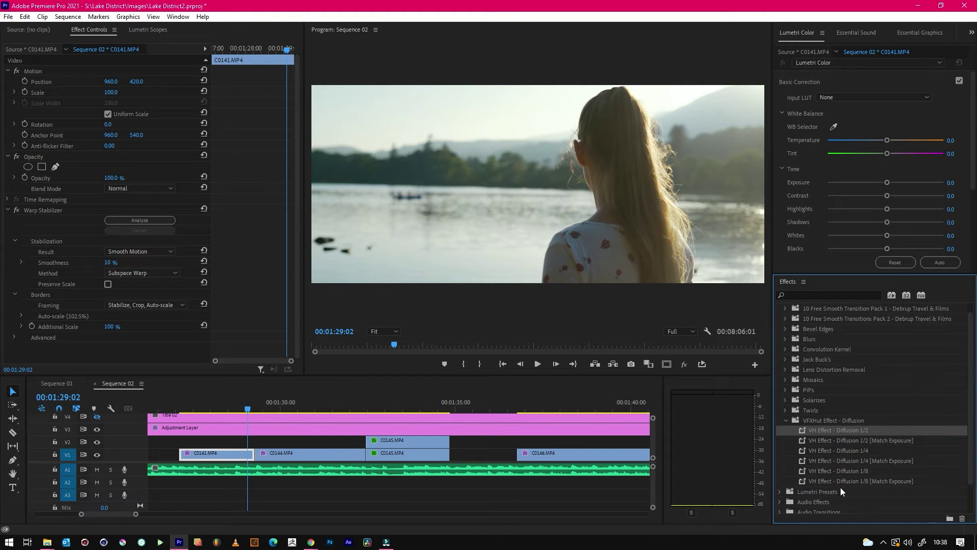
pyautogui.click(845, 470)
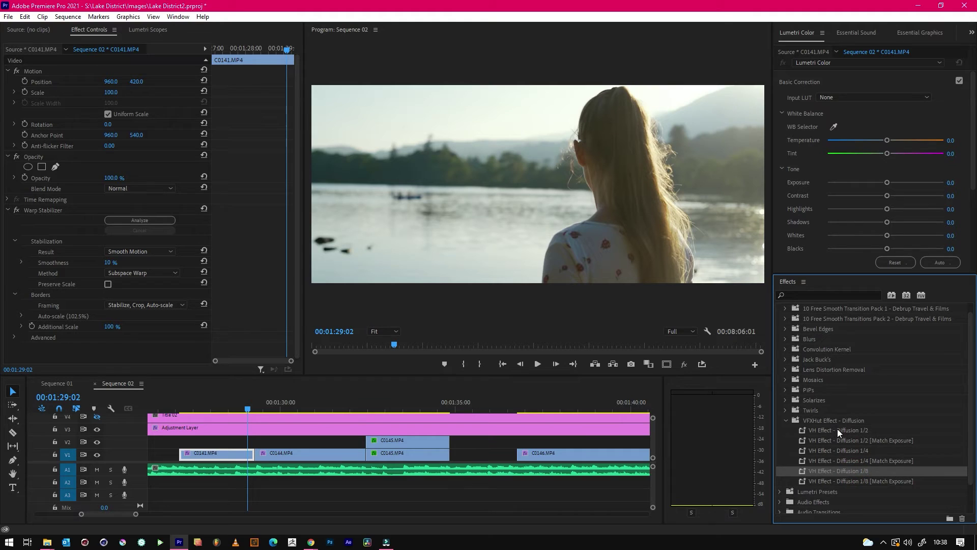
pyautogui.moveTo(840, 431); pyautogui.dragTo(761, 429)
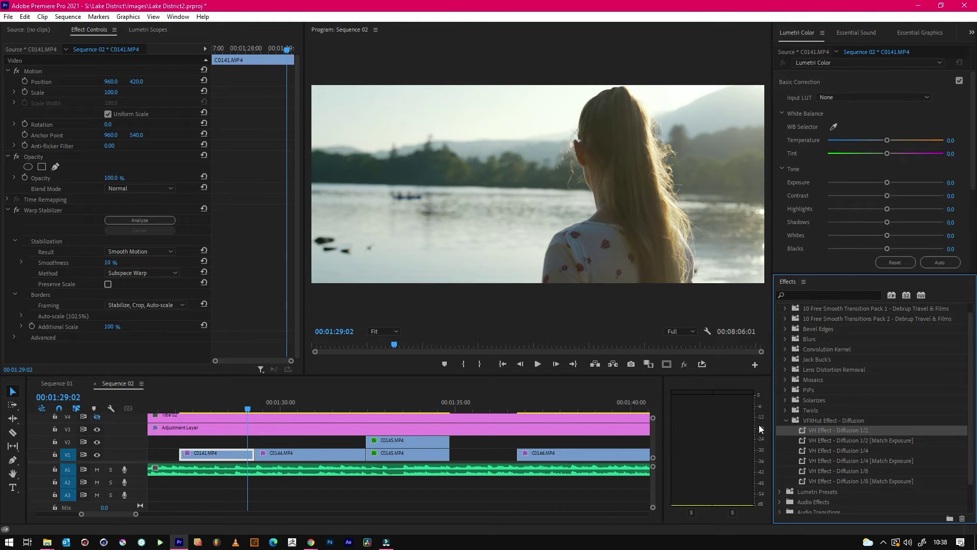
pyautogui.click(860, 442)
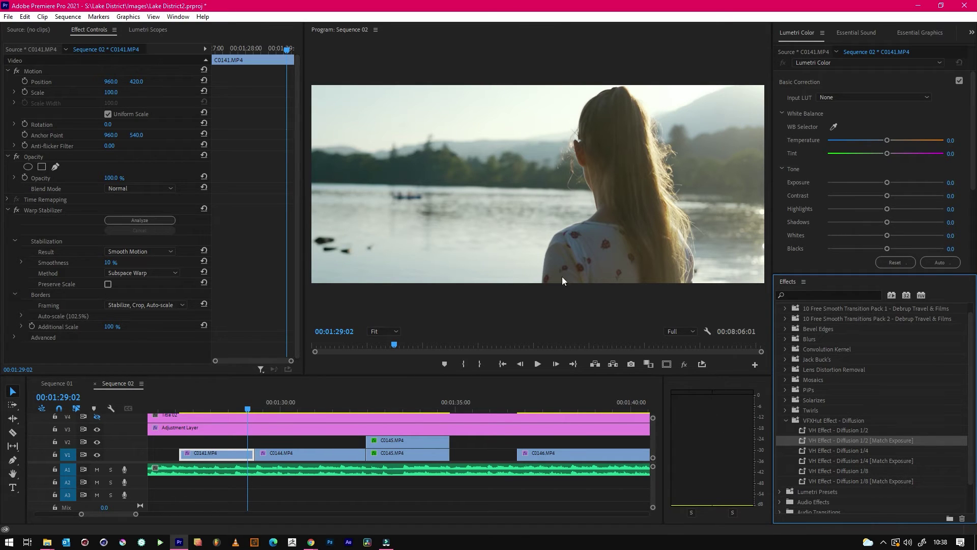
pyautogui.click(839, 431)
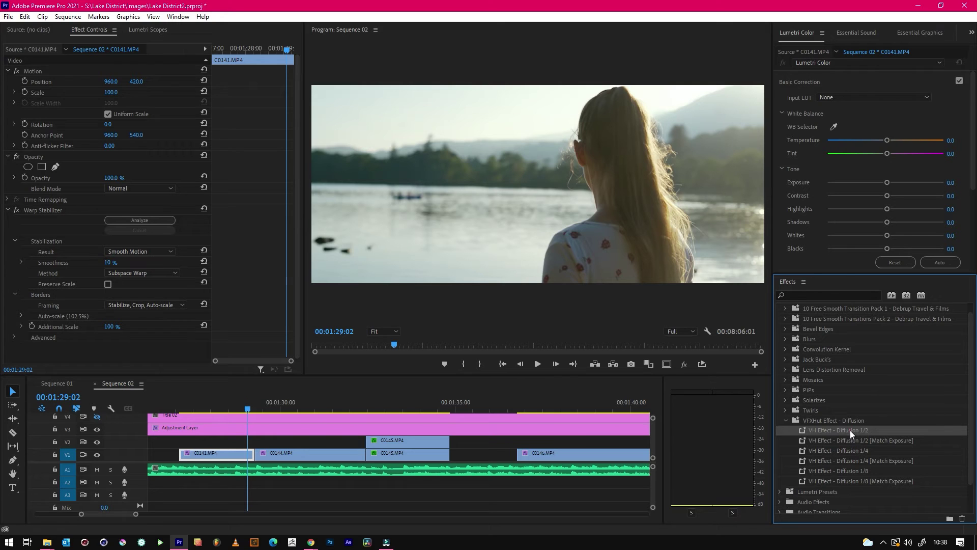
# - Alt-drag the C0141.MP4 lake clip from V1 onto V2 and select the V2 copy
pyautogui.click(288, 444)
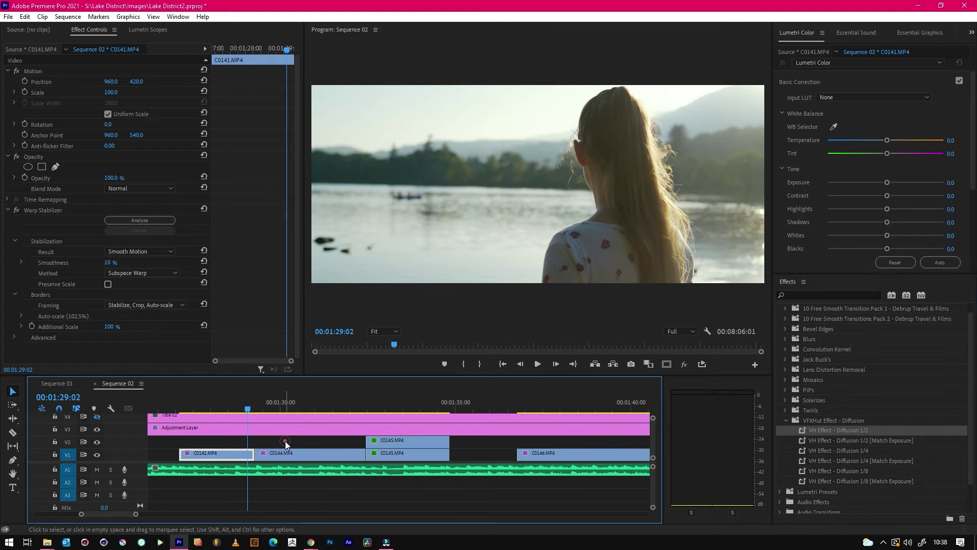
pyautogui.click(269, 446)
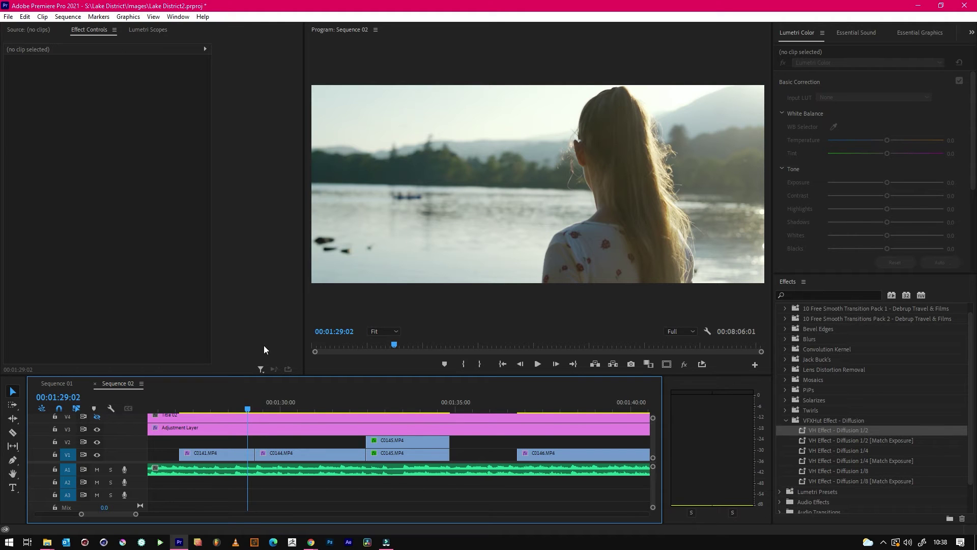
pyautogui.click(218, 451)
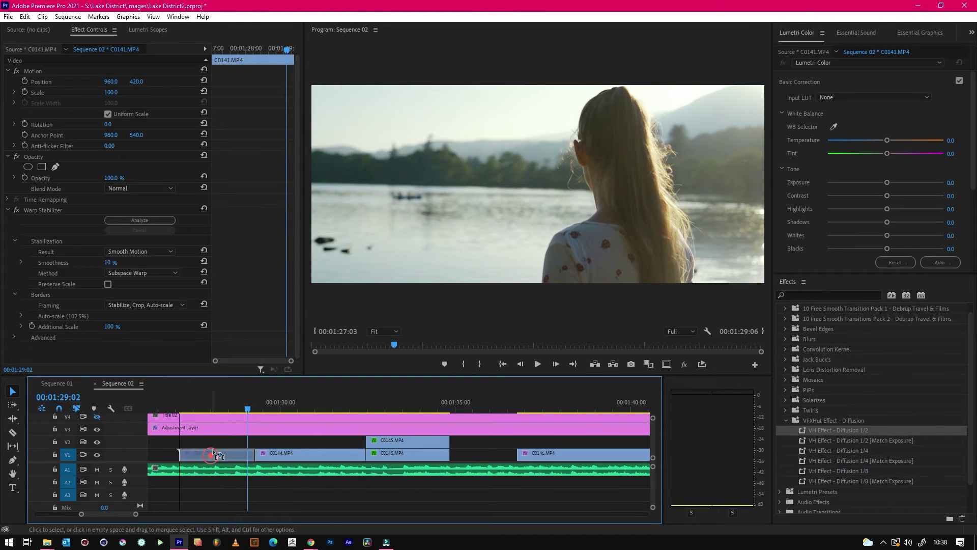
pyautogui.moveTo(210, 456); pyautogui.dragTo(211, 442)
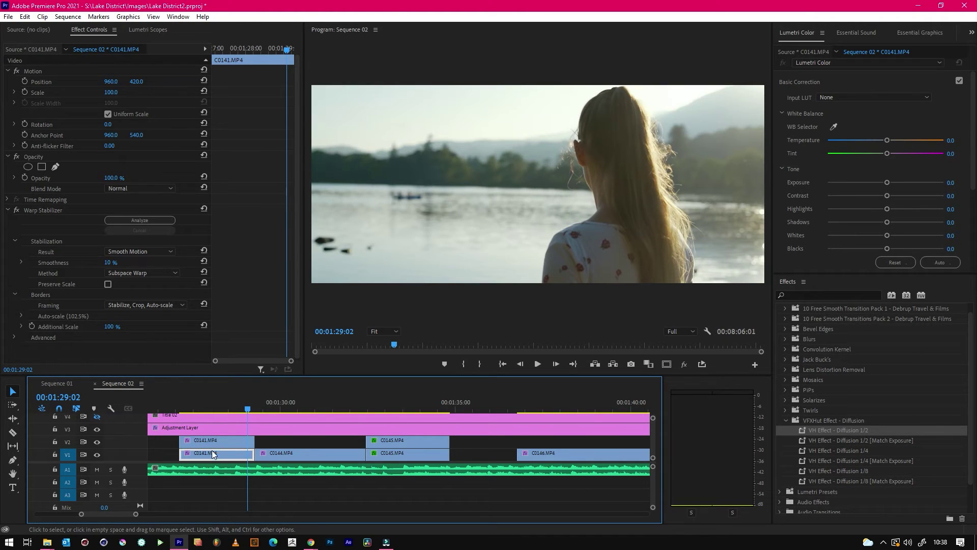
pyautogui.click(209, 442)
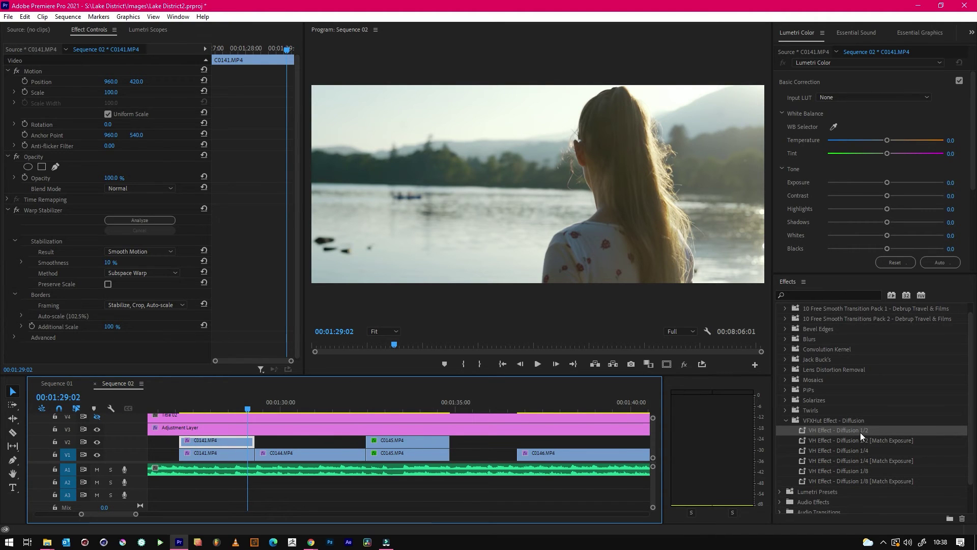
pyautogui.moveTo(872, 440); pyautogui.dragTo(214, 442)
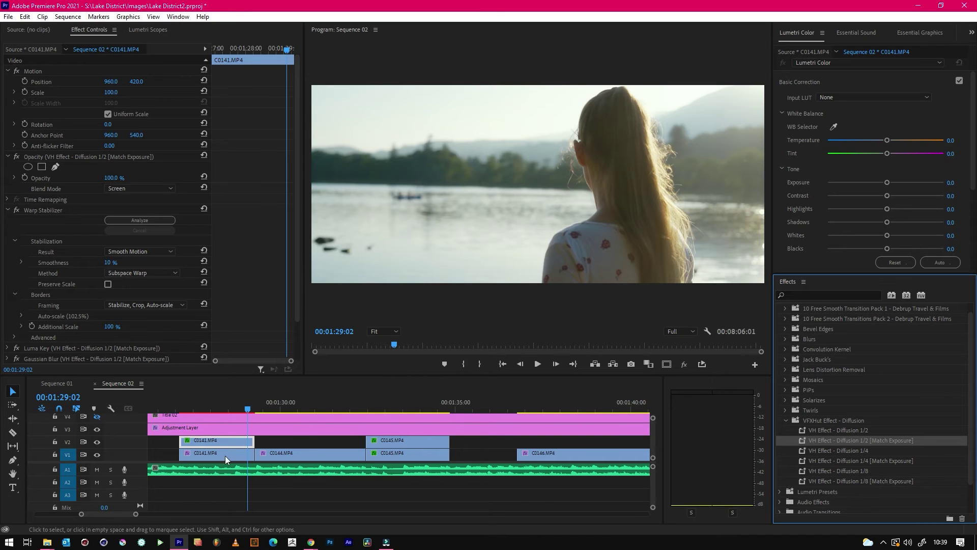
pyautogui.hotkey('ctrl', 'z')
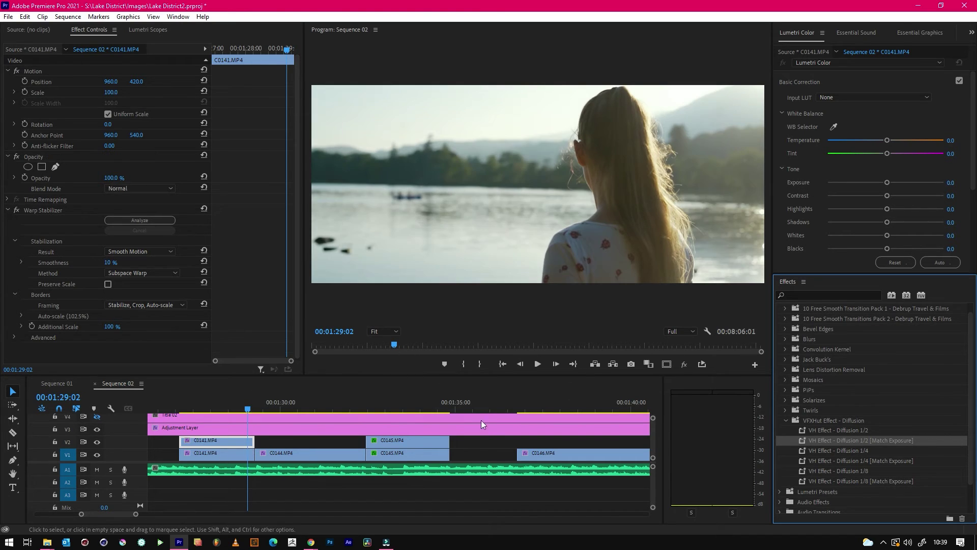
pyautogui.click(380, 331)
pyautogui.click(386, 399)
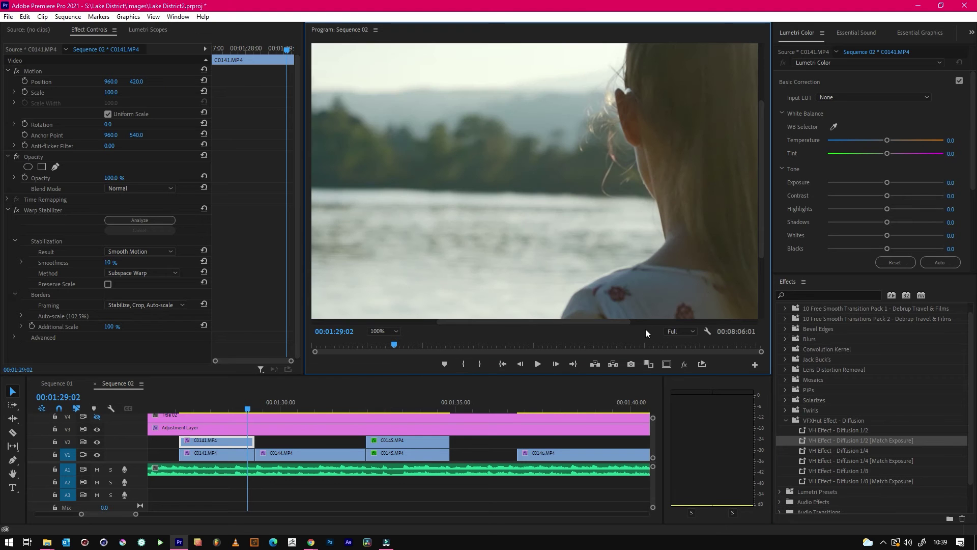
pyautogui.moveTo(574, 322); pyautogui.dragTo(682, 309)
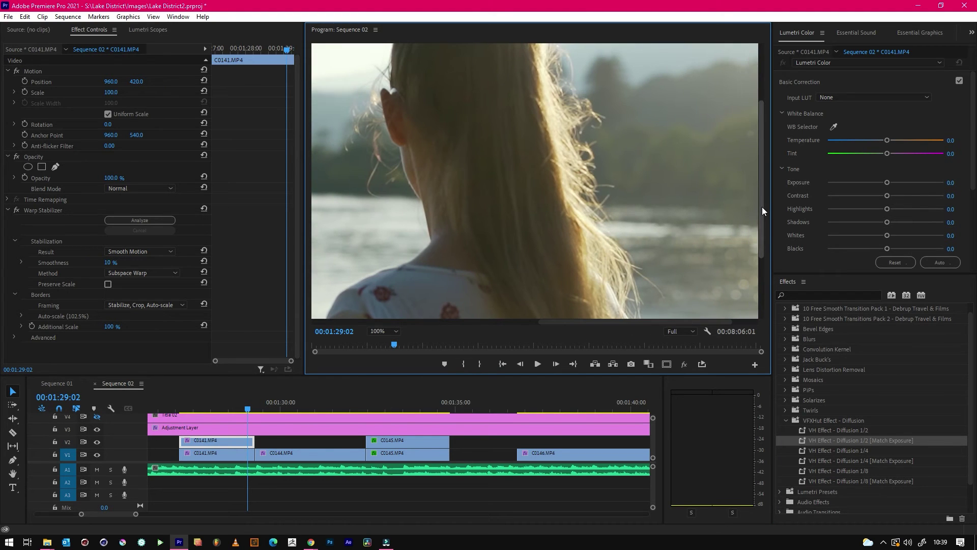
pyautogui.moveTo(761, 207); pyautogui.dragTo(770, 189)
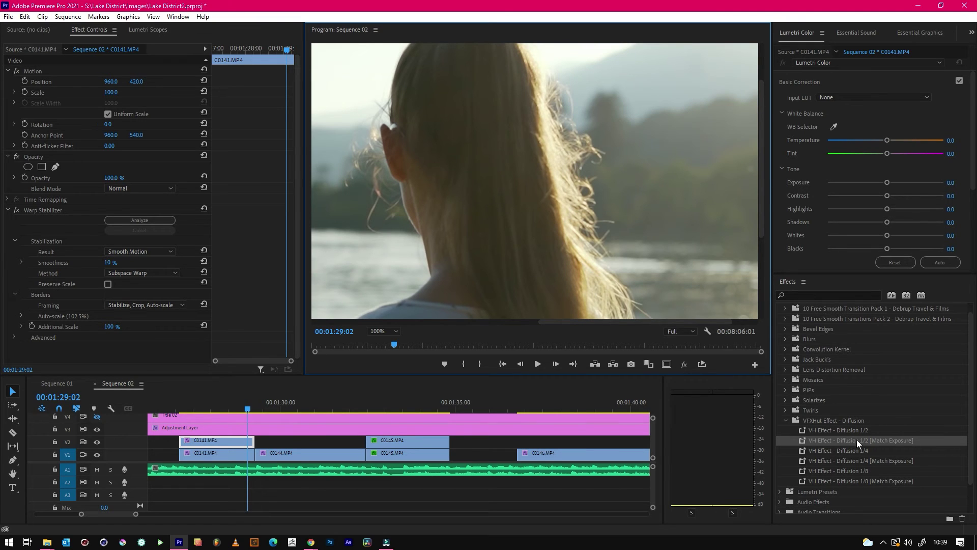
pyautogui.moveTo(857, 444); pyautogui.dragTo(236, 448)
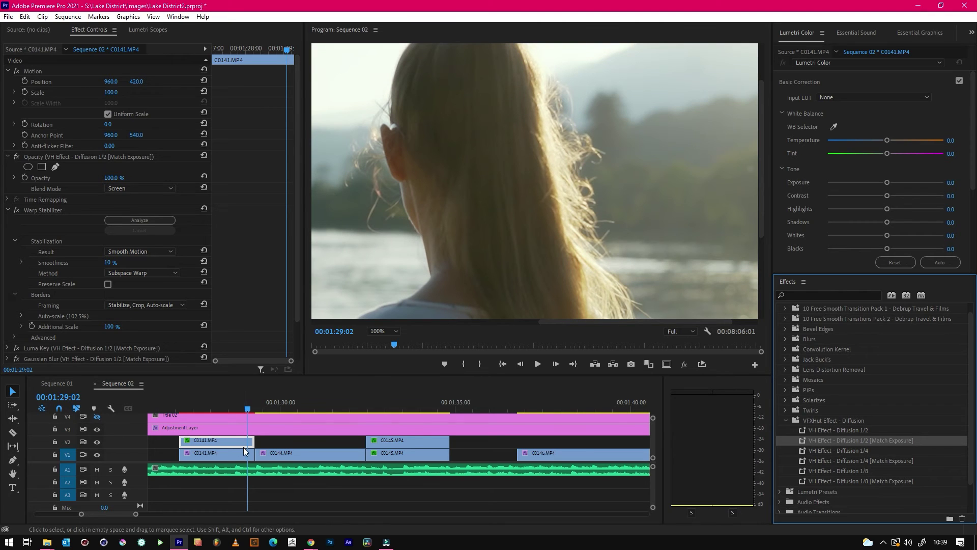
pyautogui.hotkey('ctrl', 'z')
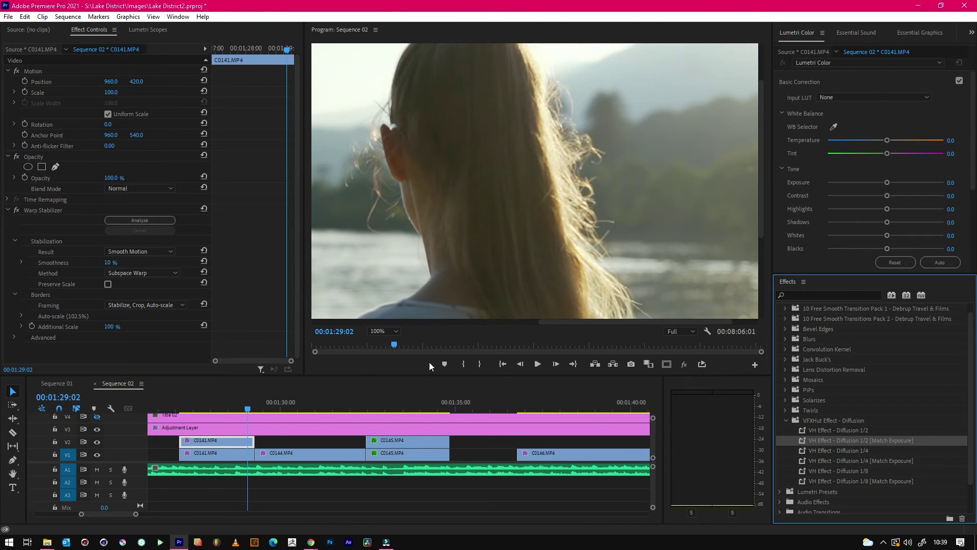
pyautogui.click(383, 331)
# - Try Diffusion 1/2 [Match Exposure] and plain Diffusion 1/2 on the V2 lake clip, undoing each
pyautogui.click(382, 345)
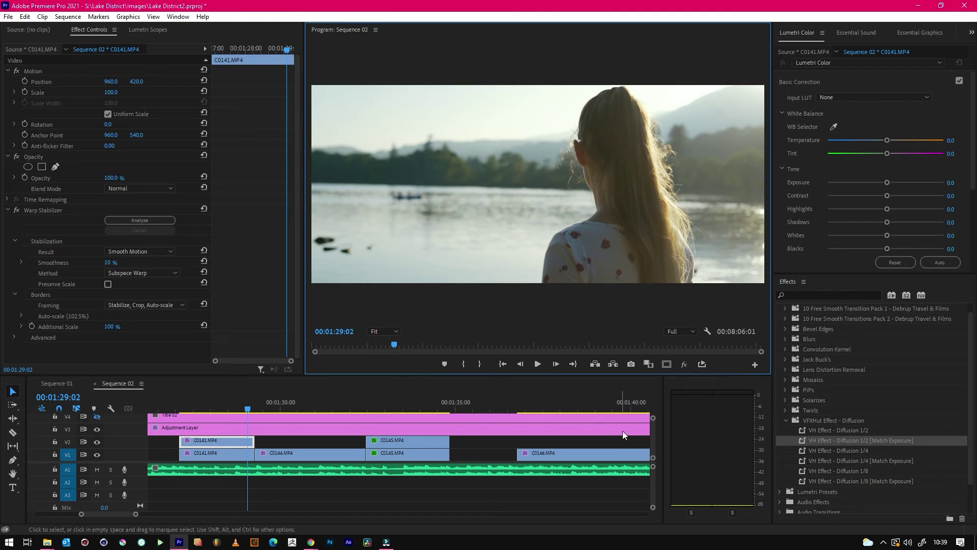
pyautogui.click(840, 430)
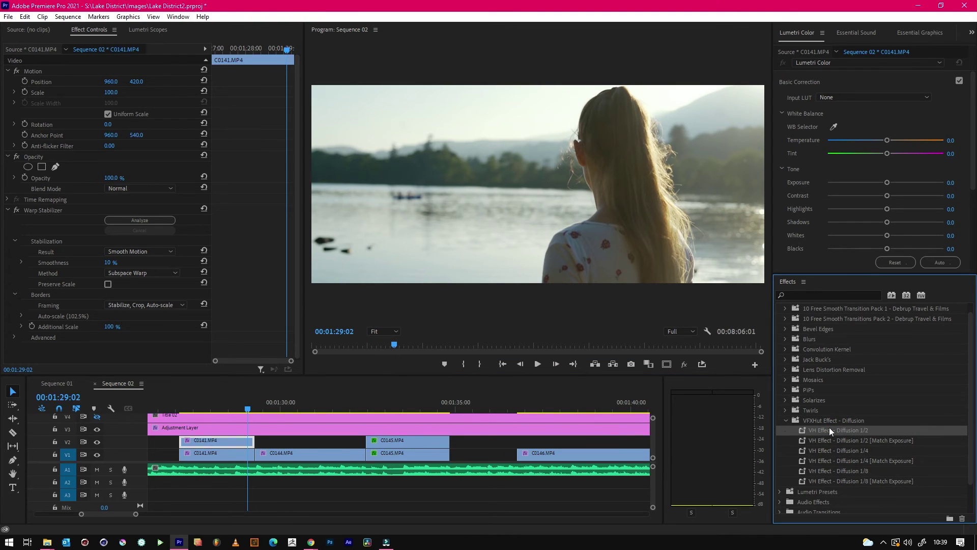
pyautogui.moveTo(856, 440); pyautogui.dragTo(242, 449)
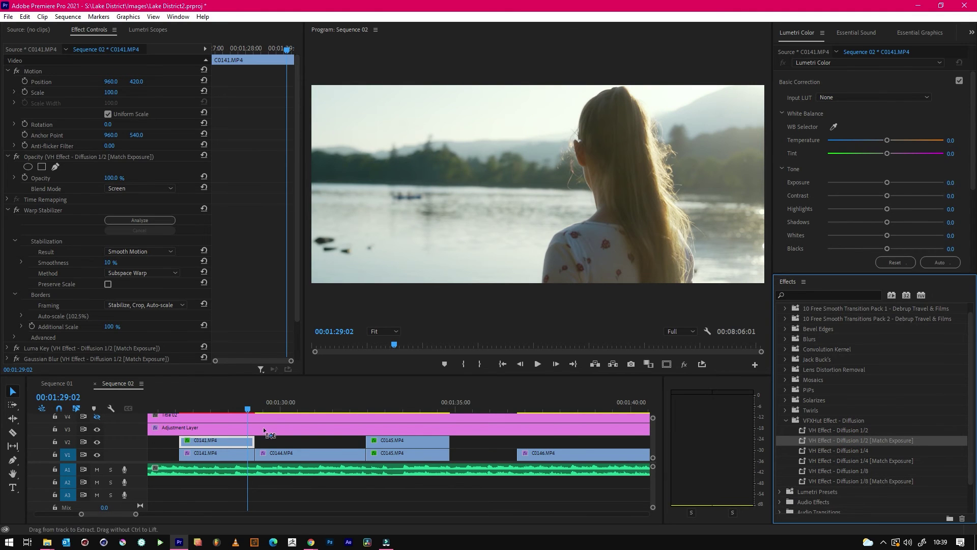
pyautogui.hotkey('ctrl', 'z')
pyautogui.moveTo(846, 432); pyautogui.dragTo(245, 444)
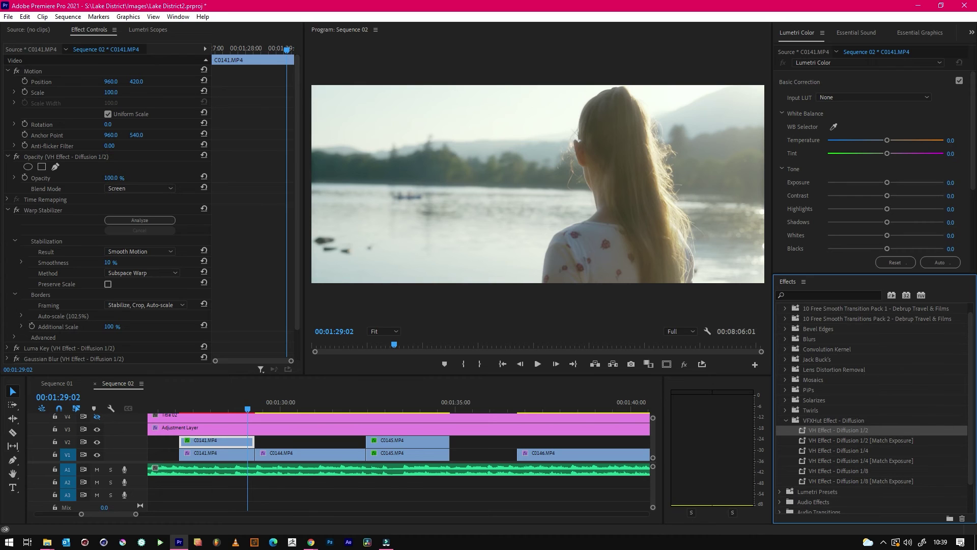
pyautogui.hotkey('ctrl', 'z')
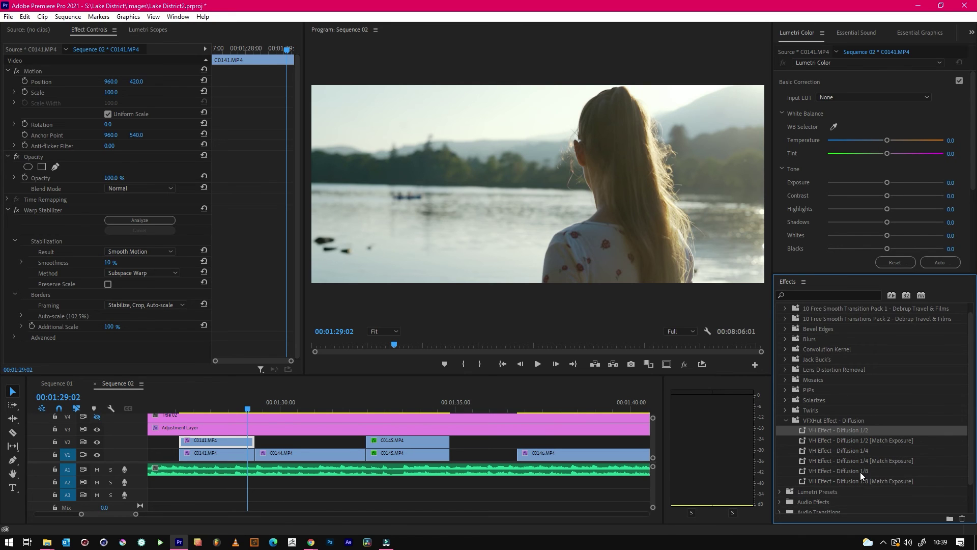
# - Test Diffusion 1/8 on the V2 lake clip, undo it, then duplicate C0158 onto V2
pyautogui.moveTo(862, 475); pyautogui.dragTo(241, 443)
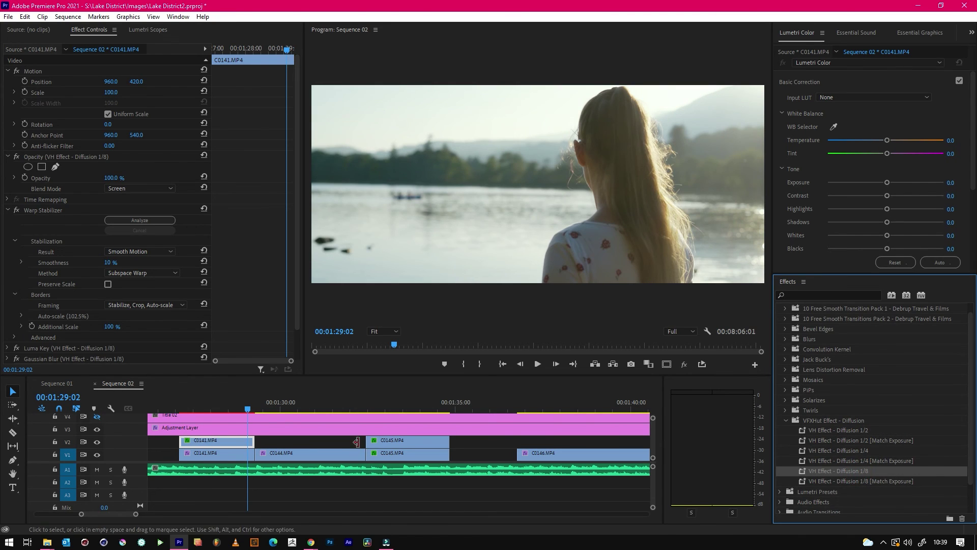
pyautogui.hotkey('ctrl', 'z')
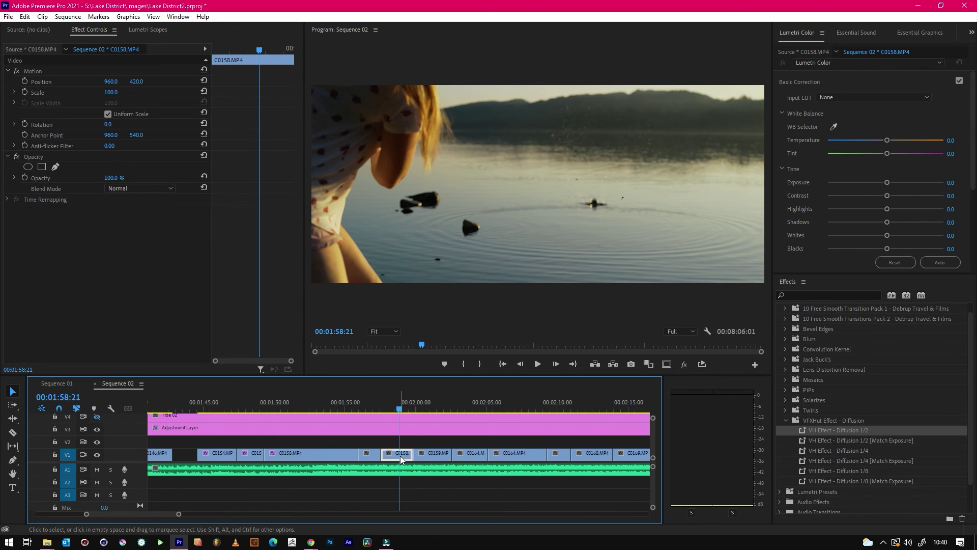
pyautogui.moveTo(403, 460); pyautogui.dragTo(401, 441)
# - Apply VH Effect - Diffusion 1/2 to the V2 copy of C0158, then undo it
pyautogui.moveTo(830, 433); pyautogui.dragTo(400, 449)
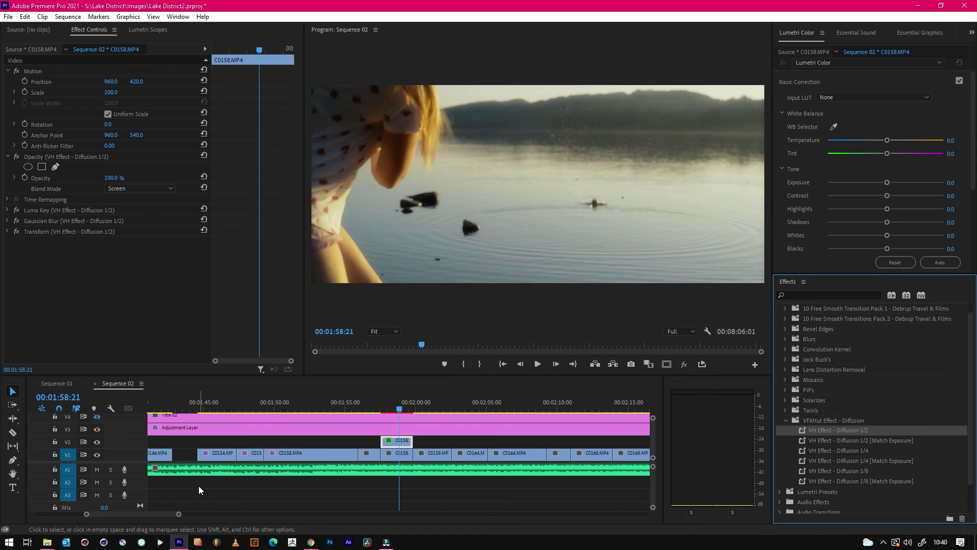
pyautogui.hotkey('ctrl', 'z')
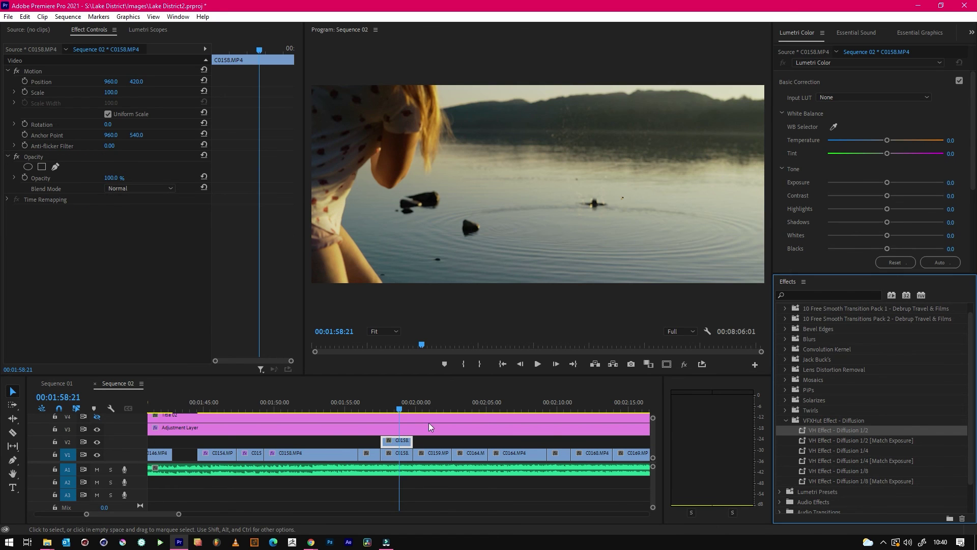